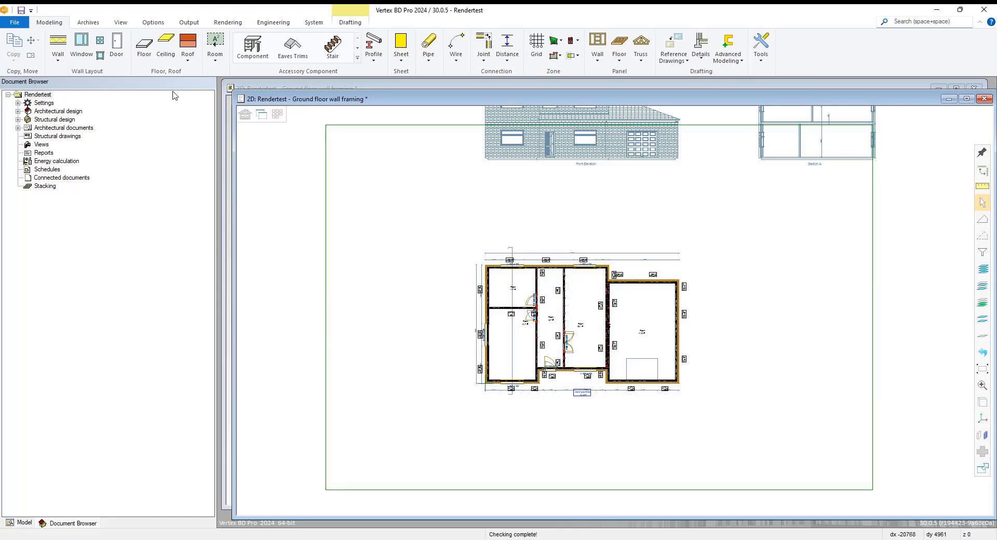
Draw a two-corner rectangular Prefabricated slab 300 floor under the framing, then show the 3D window.
{"action": "left_click", "coordinate": [144, 46]}
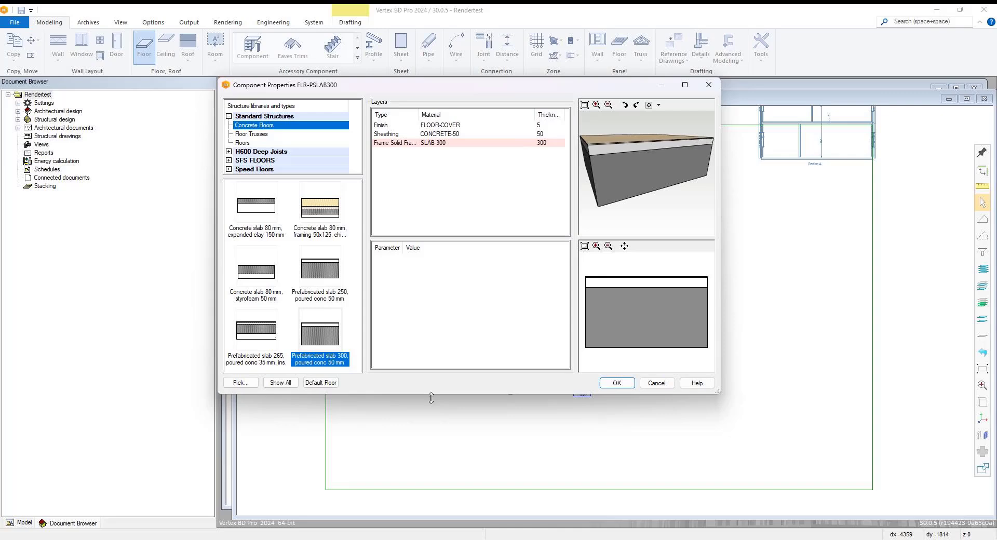
{"action": "left_click", "coordinate": [315, 349]}
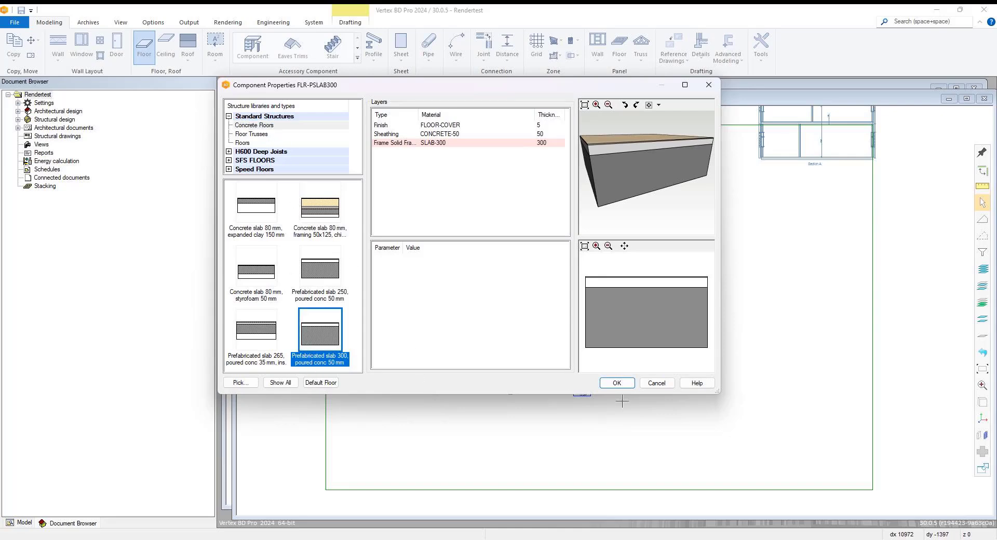
{"action": "left_click", "coordinate": [614, 384]}
{"action": "left_click", "coordinate": [463, 372]}
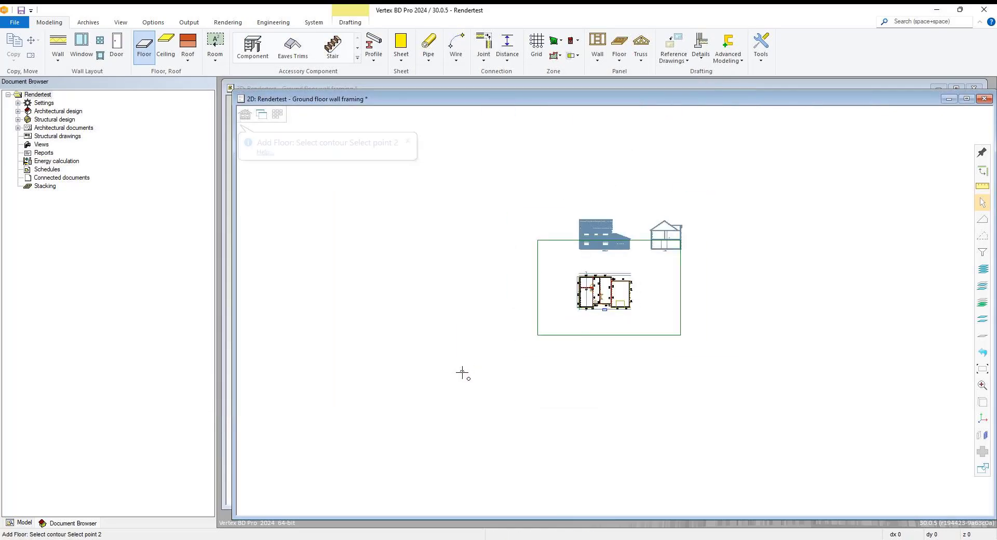
{"action": "left_click", "coordinate": [729, 203]}
{"action": "right_click", "coordinate": [729, 204]}
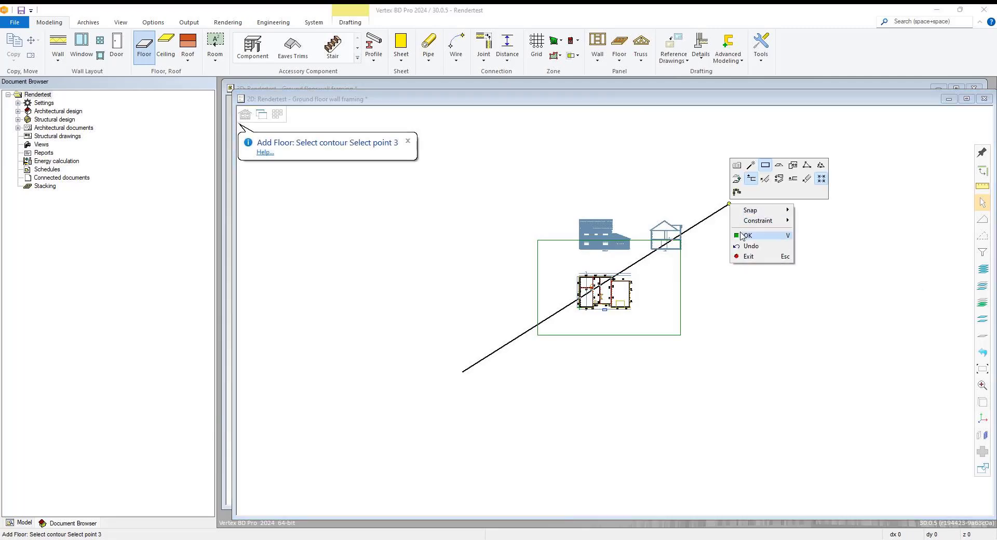
{"action": "left_click", "coordinate": [743, 235]}
{"action": "key", "text": "Escape"}
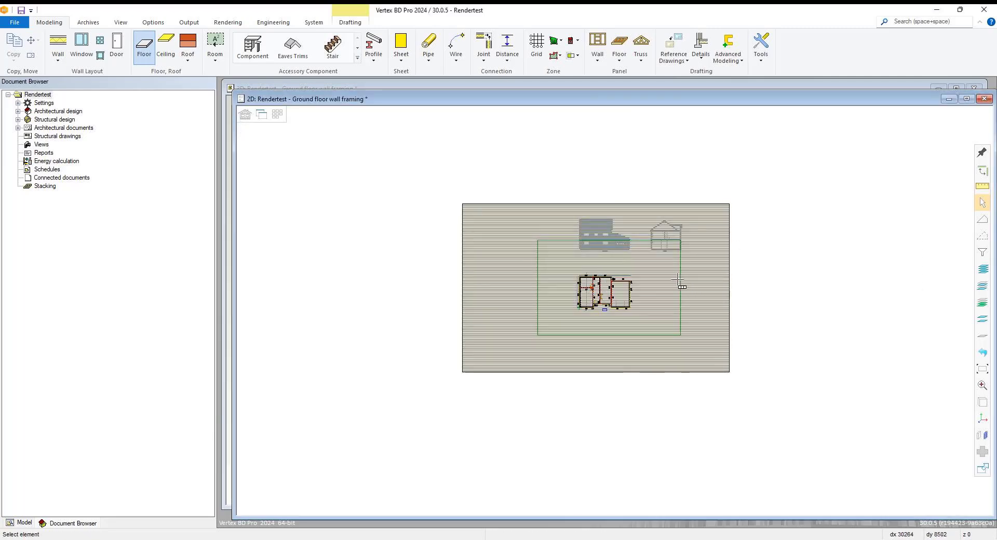
{"action": "key", "text": "ctrl+Tab"}
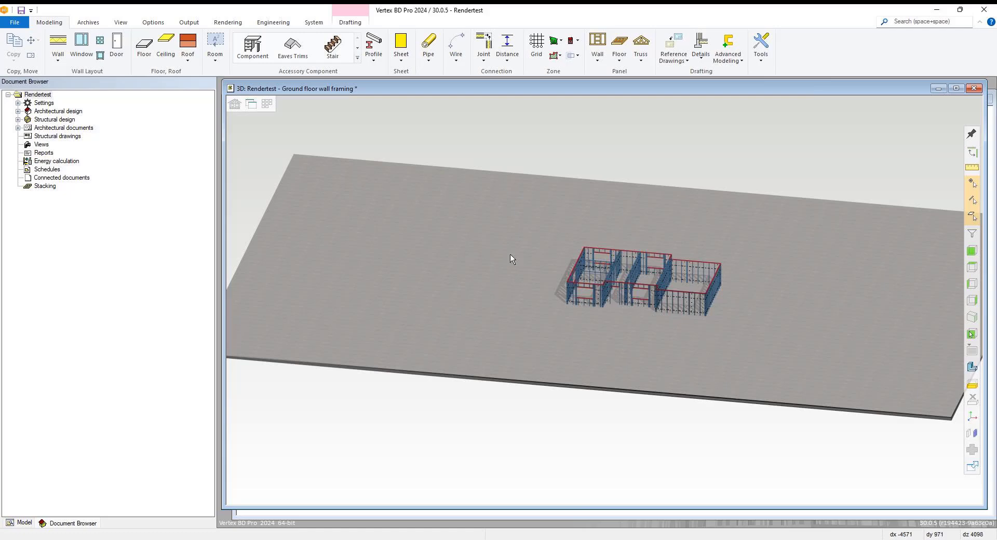
In the slab's properties, delete the Sheathing and floor finish layers, keeping only SLAB-300.
{"action": "left_click", "coordinate": [458, 232]}
{"action": "right_click", "coordinate": [456, 230]}
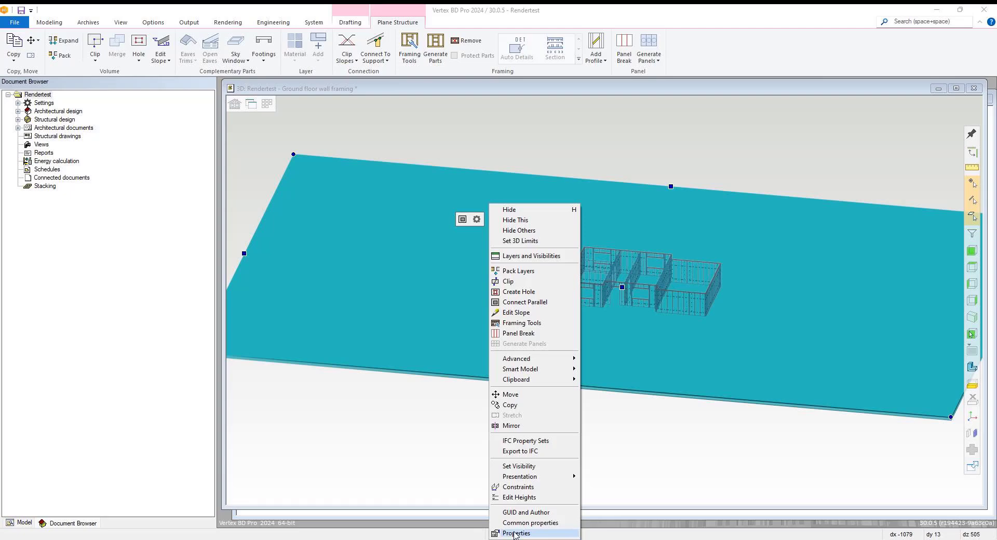
{"action": "left_click", "coordinate": [514, 533]}
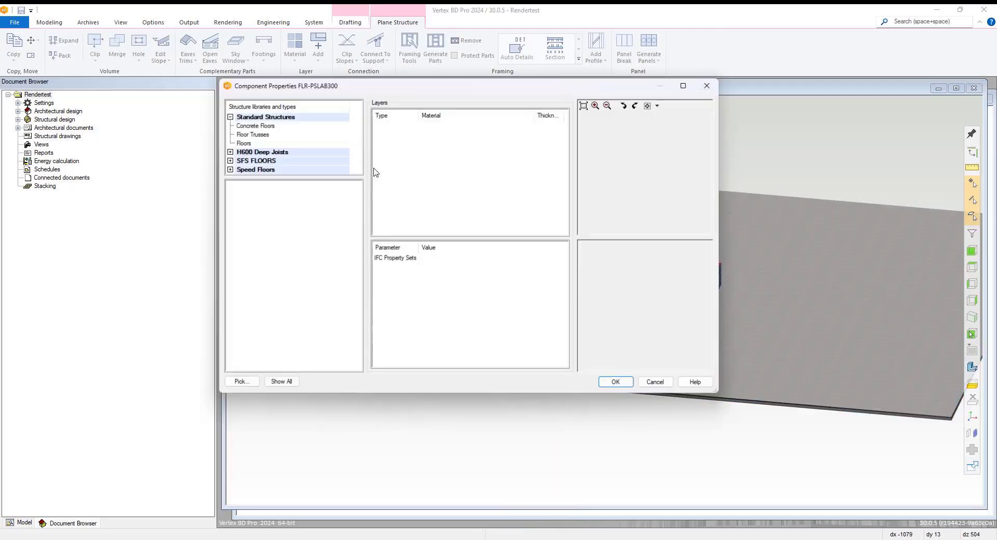
{"action": "left_click", "coordinate": [422, 136]}
{"action": "right_click", "coordinate": [421, 138]}
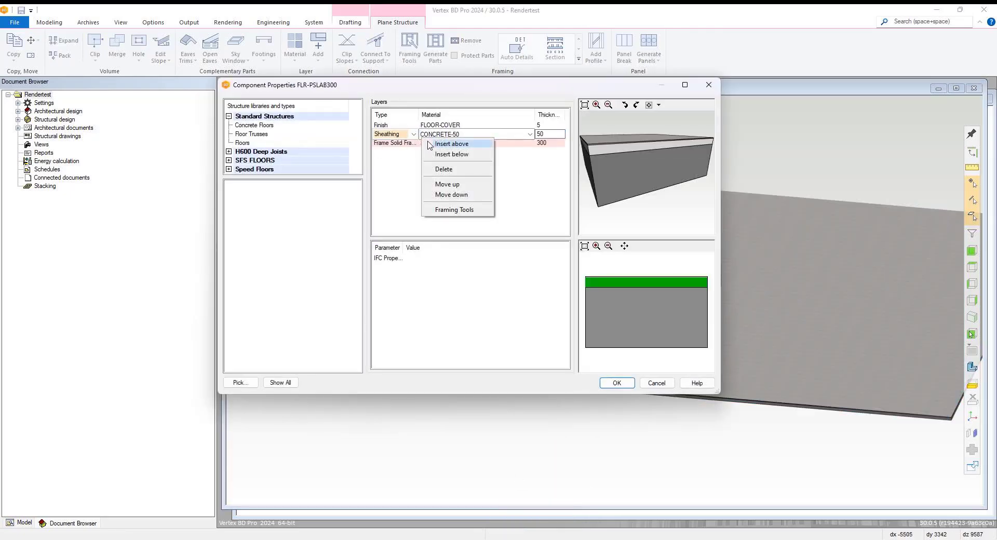
{"action": "left_click", "coordinate": [438, 168]}
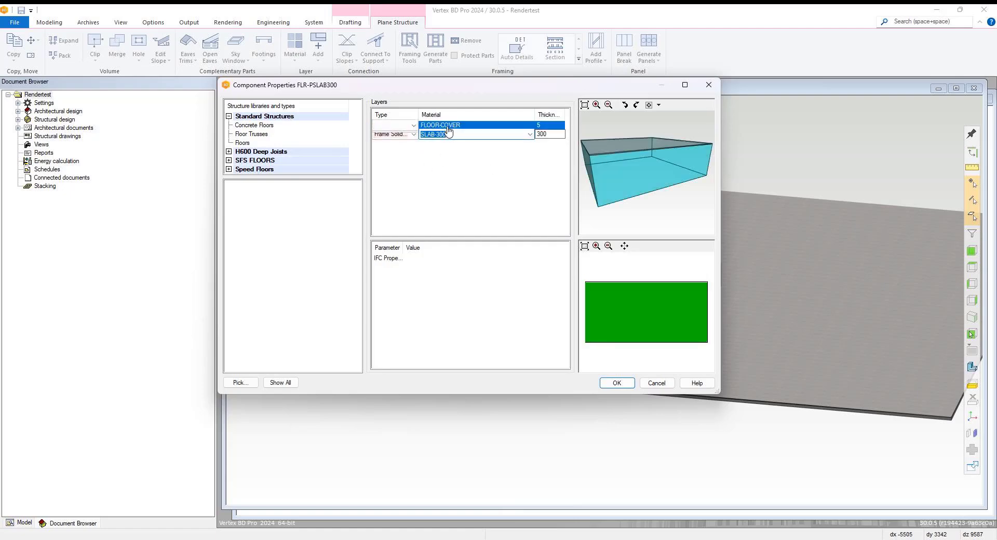
{"action": "right_click", "coordinate": [449, 134]}
{"action": "left_click", "coordinate": [456, 158]}
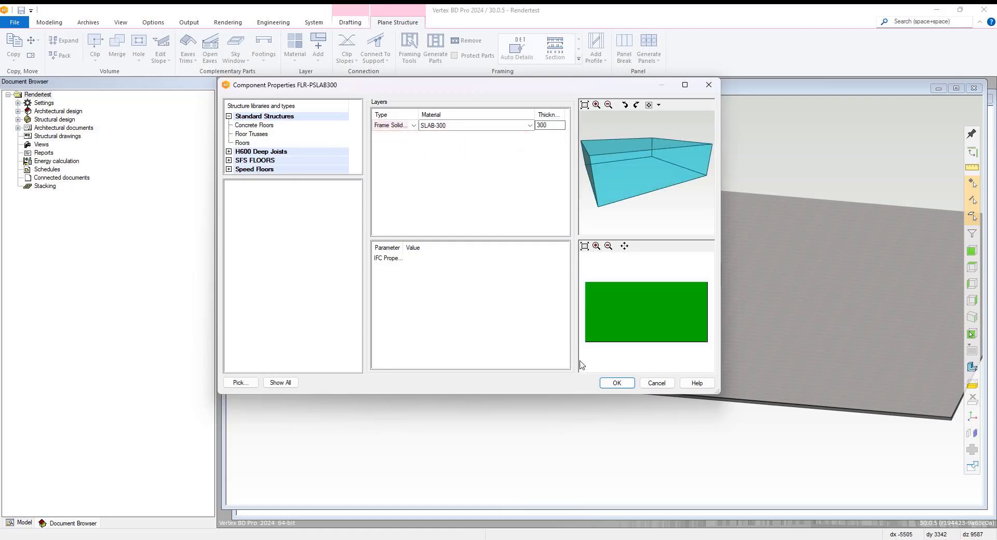
{"action": "left_click", "coordinate": [615, 383]}
{"action": "scroll", "coordinate": [603, 300], "scroll_direction": "up", "scroll_amount": 5}
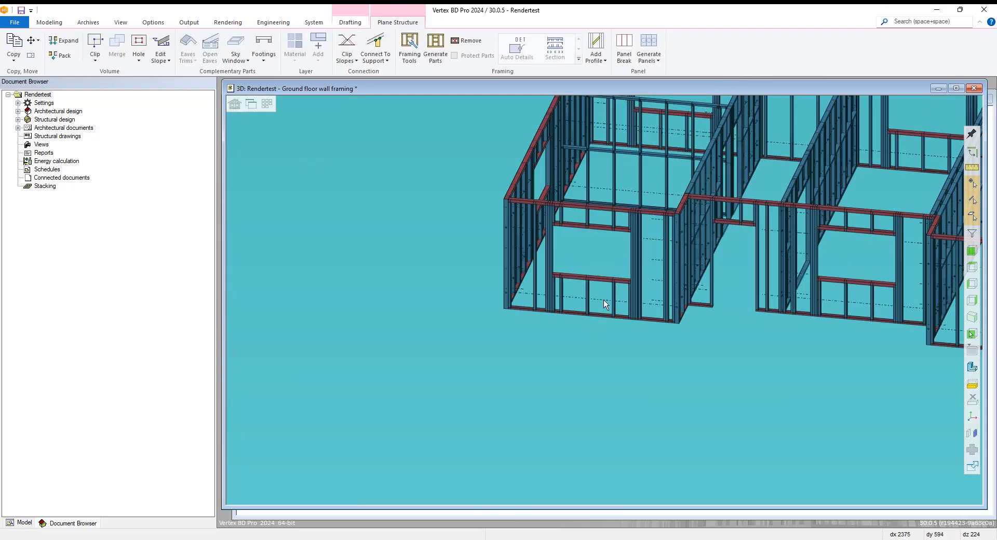
Use Edit by Volume on the Rendering tab to open the floor slab's Rendering Material dialog.
{"action": "key", "text": "Escape"}
{"action": "scroll", "coordinate": [602, 285], "scroll_direction": "down", "scroll_amount": 4}
{"action": "scroll", "coordinate": [602, 285], "scroll_direction": "down", "scroll_amount": 3}
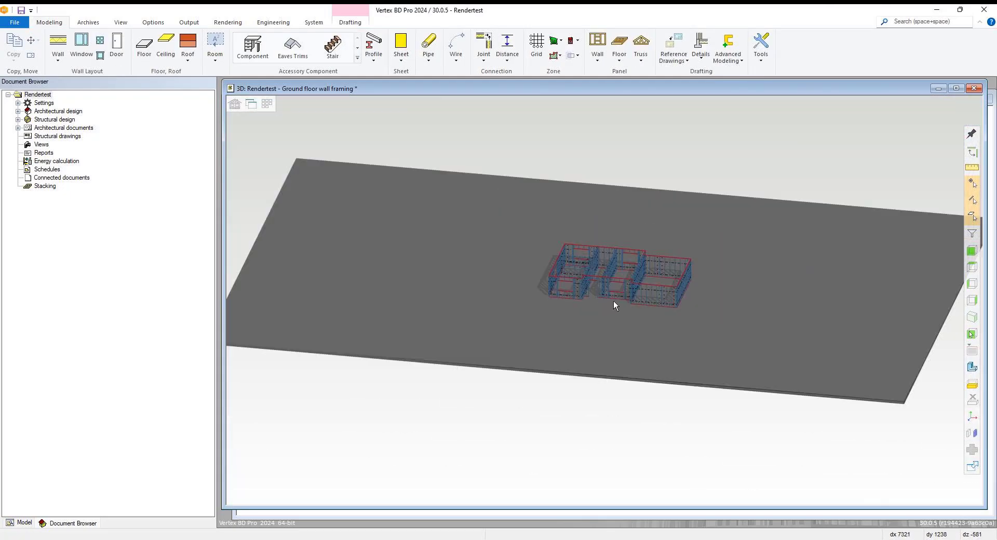
{"action": "scroll", "coordinate": [613, 301], "scroll_direction": "up", "scroll_amount": 2}
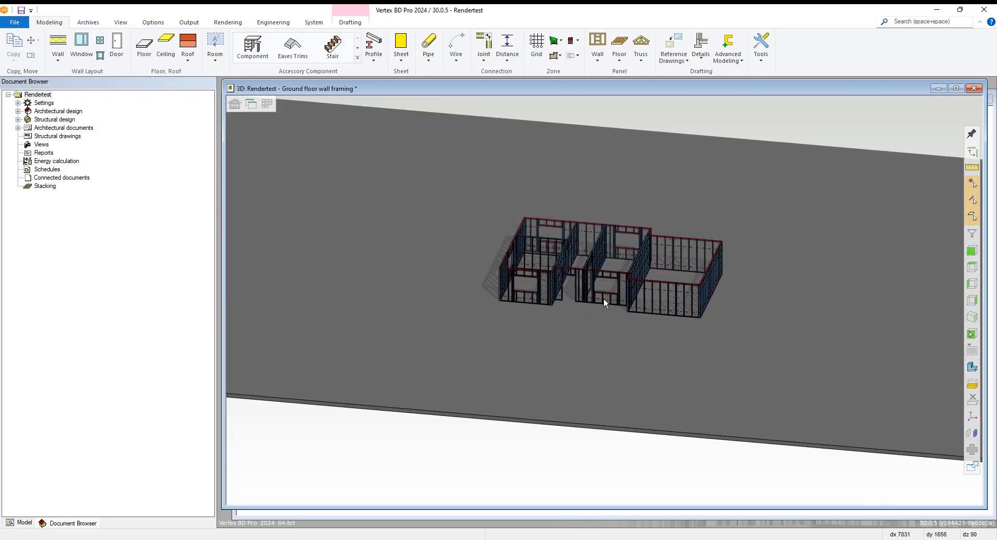
{"action": "left_click", "coordinate": [196, 25]}
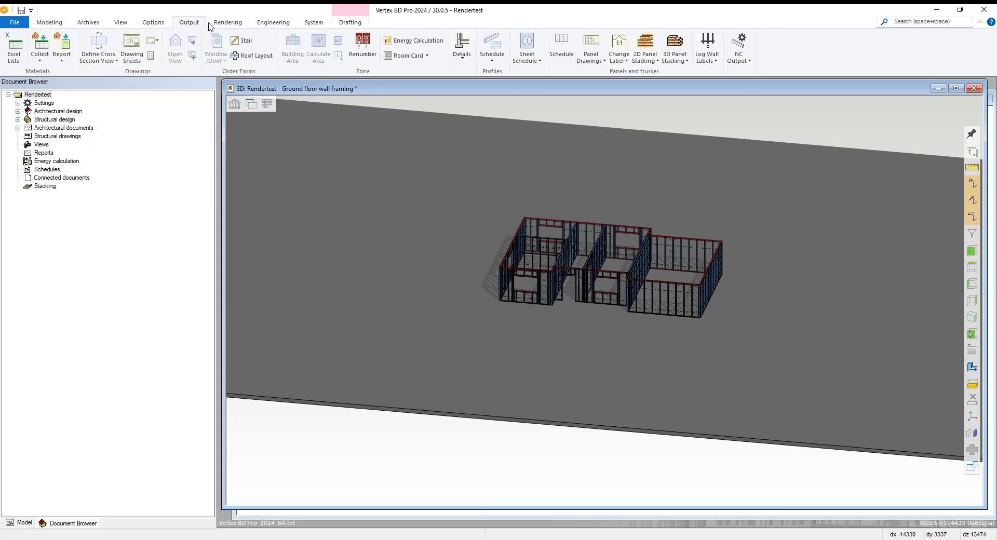
{"action": "left_click", "coordinate": [228, 23]}
{"action": "left_click", "coordinate": [114, 56]}
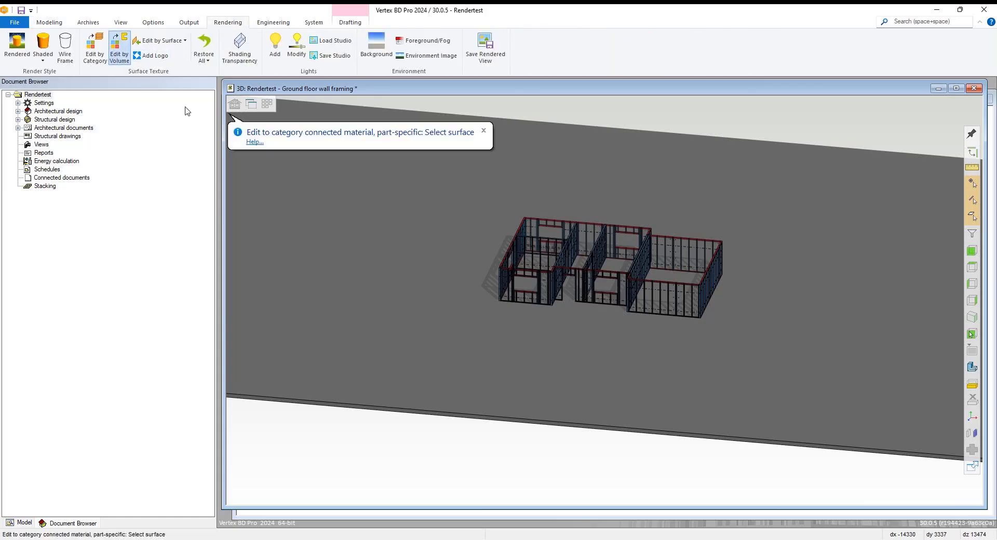
{"action": "left_click", "coordinate": [356, 218]}
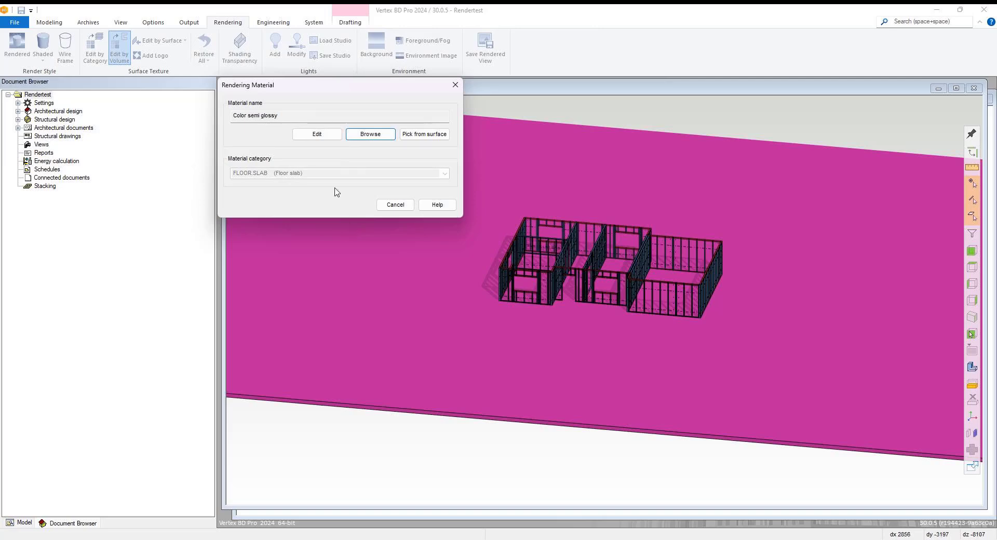
Browse to the Misc folder of the Vertex Library and drag out the SHADOW_CATCHER material.
{"action": "left_click", "coordinate": [356, 134]}
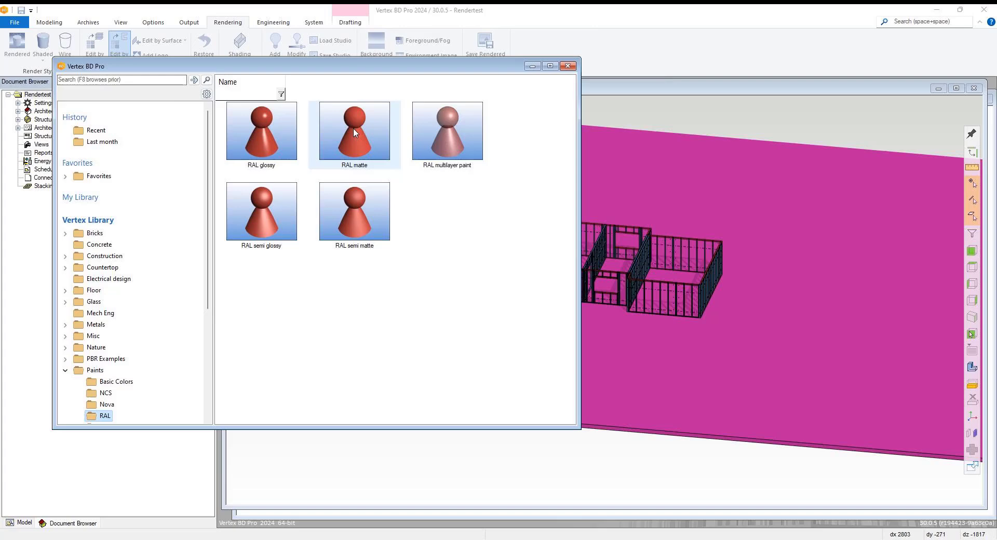
{"action": "scroll", "coordinate": [147, 267], "scroll_direction": "down", "scroll_amount": 3}
{"action": "double_click", "coordinate": [95, 222]}
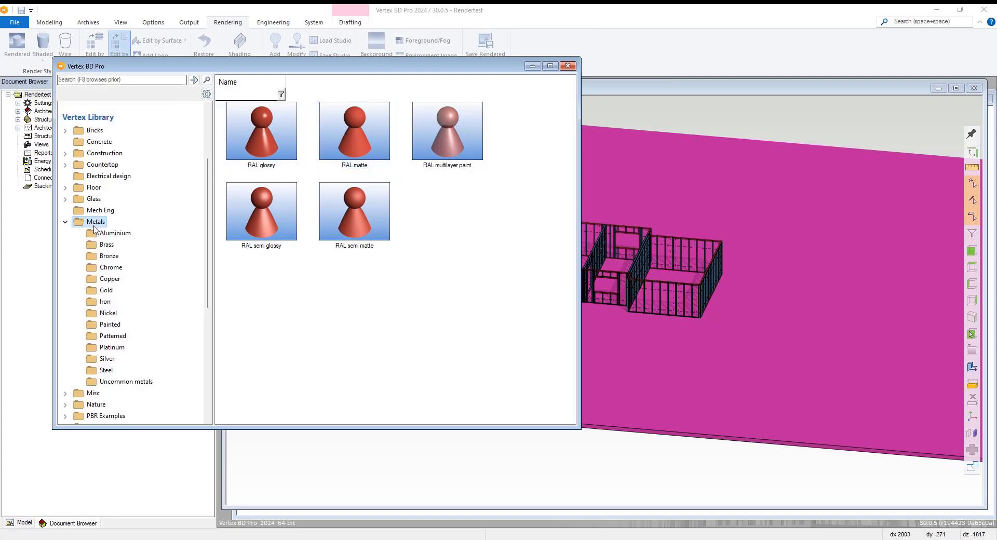
{"action": "double_click", "coordinate": [85, 392]}
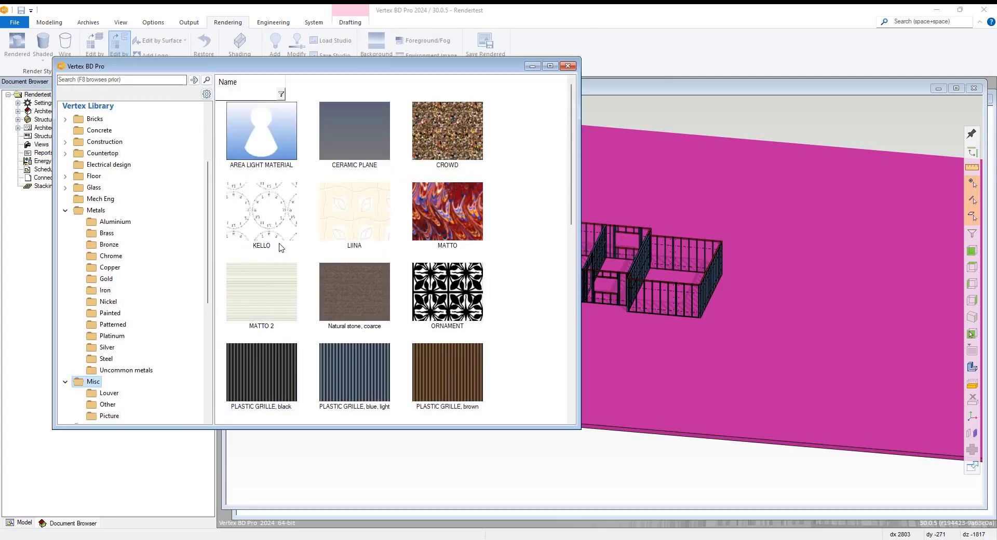
{"action": "scroll", "coordinate": [356, 169], "scroll_direction": "down", "scroll_amount": 5}
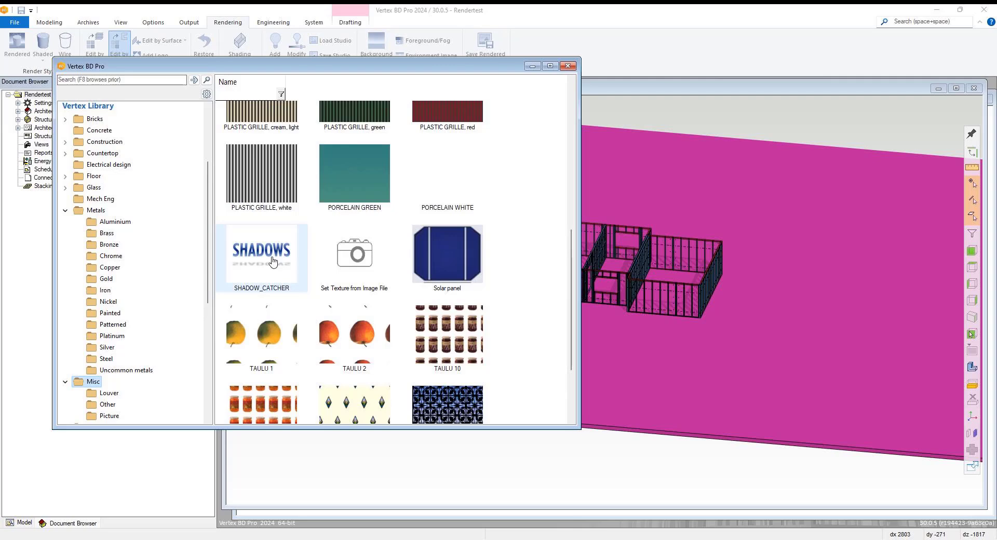
{"action": "left_click_drag", "start_coordinate": [273, 261], "coordinate": [482, 289]}
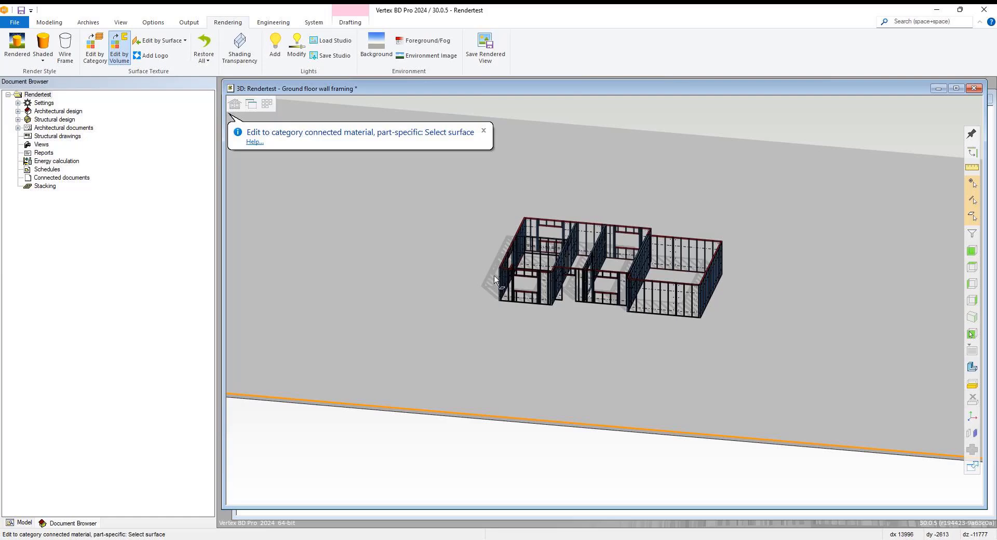
Apply SHADOW_CATCHER to the floor slab and pick the HIRES studio from the studio list.
{"action": "left_click", "coordinate": [592, 167]}
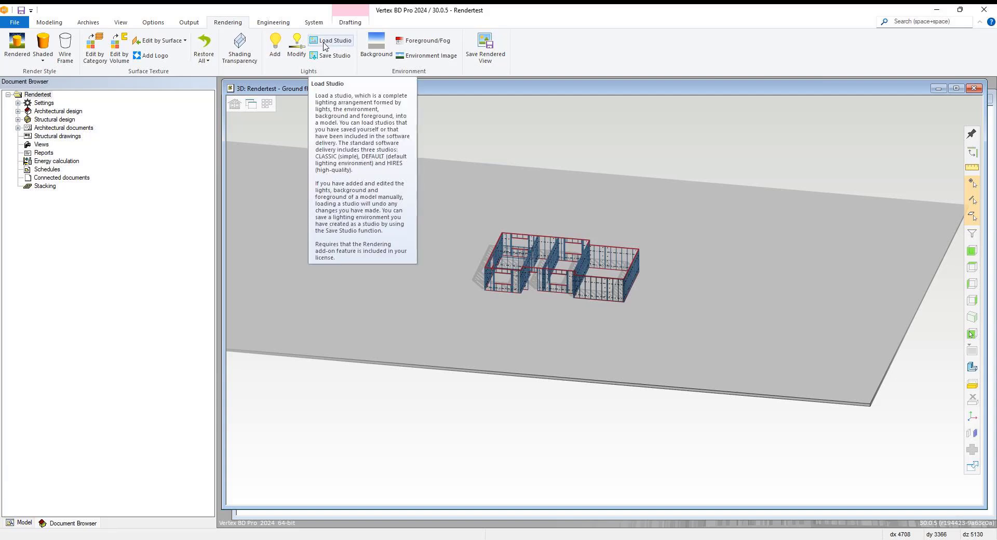
{"action": "left_click", "coordinate": [325, 46]}
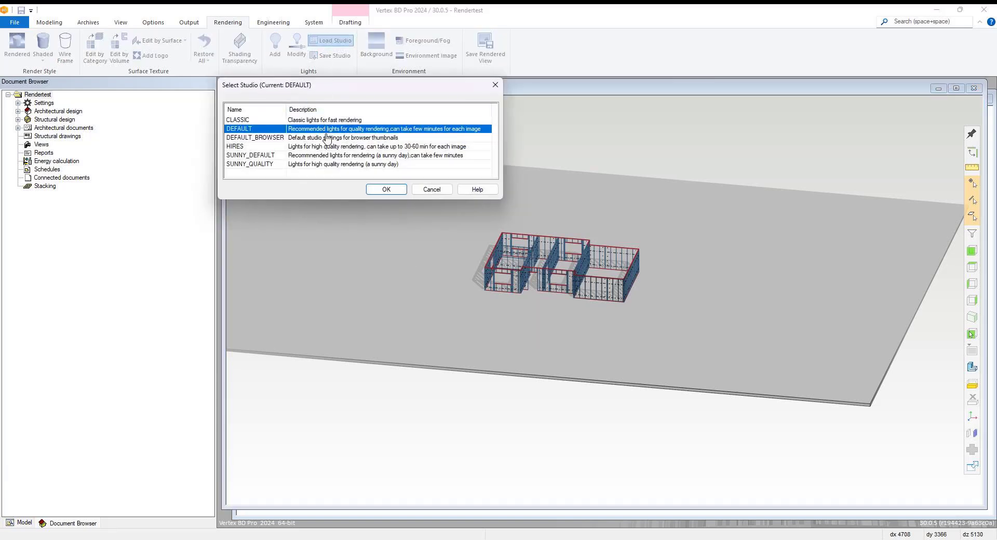
{"action": "left_click", "coordinate": [324, 148]}
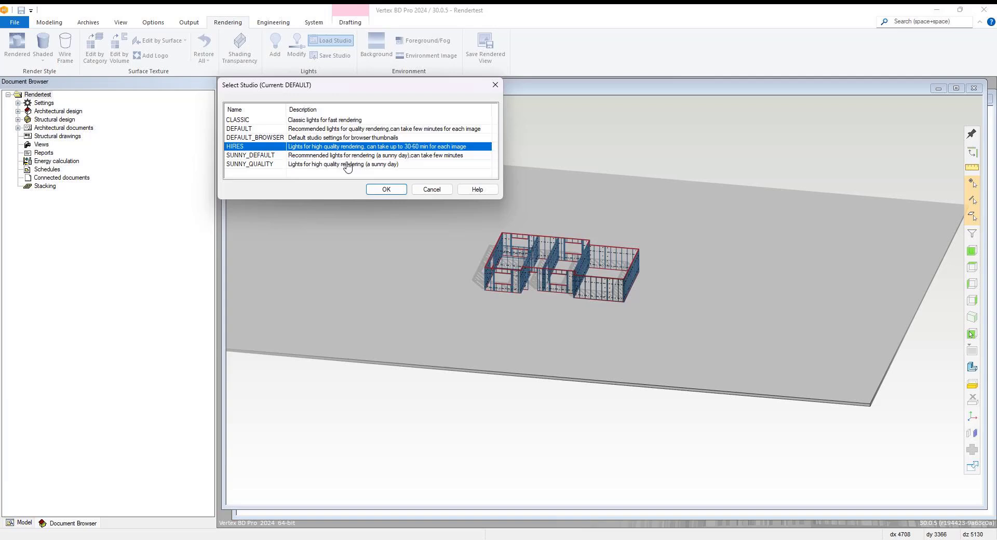
Load the HIRES studio and lower the Environment light's intensity from 13 to 8.
{"action": "left_click", "coordinate": [386, 189]}
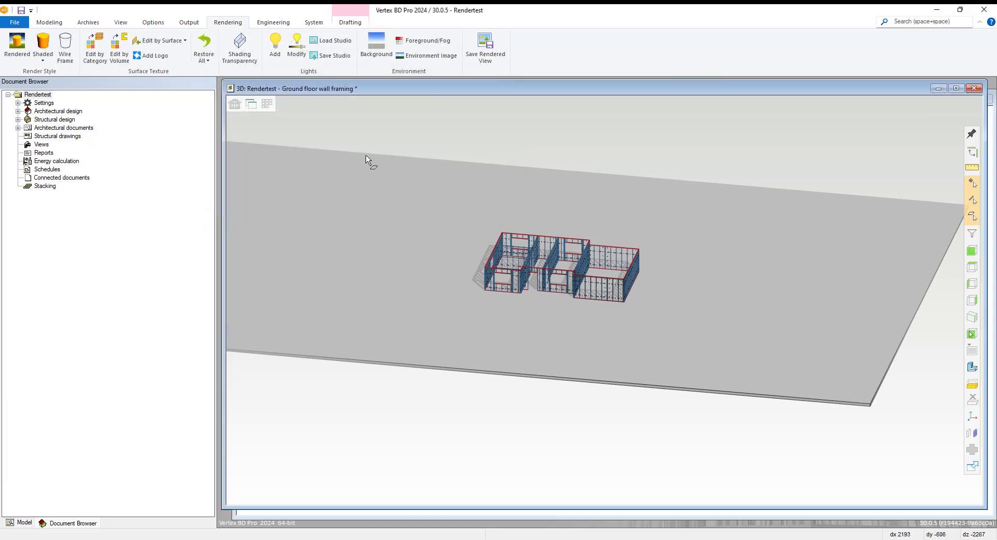
{"action": "left_click", "coordinate": [297, 49]}
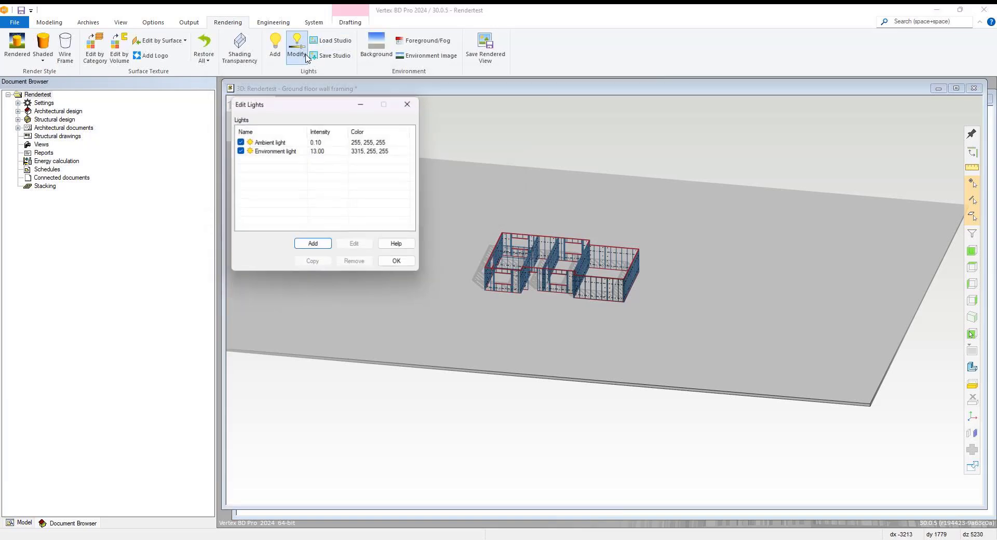
{"action": "left_click", "coordinate": [322, 152]}
{"action": "left_click", "coordinate": [355, 244]}
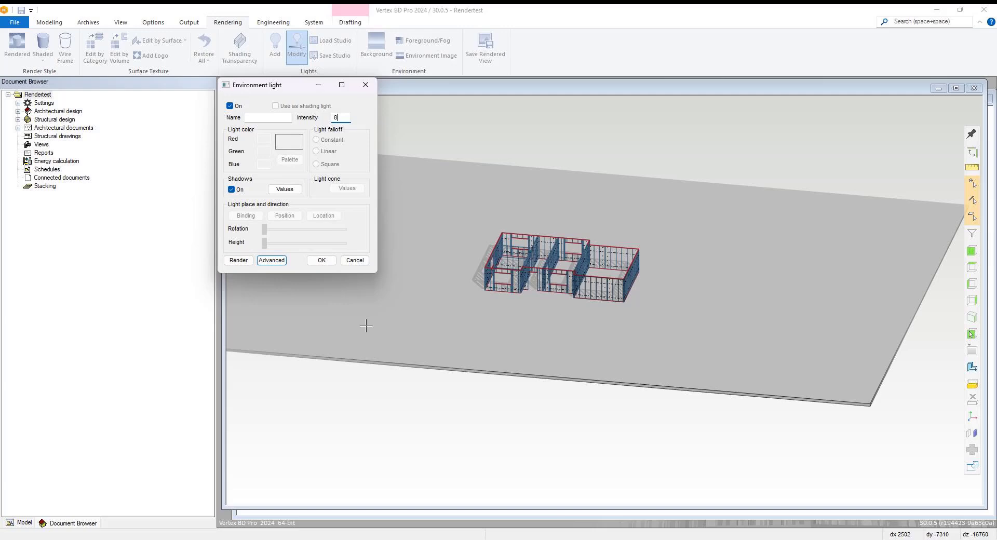
{"action": "left_click", "coordinate": [326, 262]}
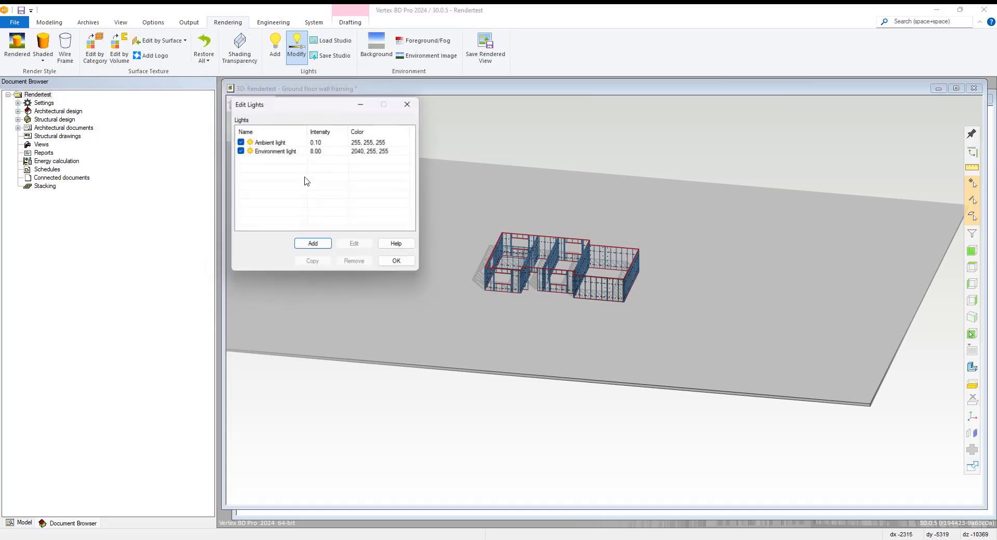
Add a Distant Front Right light at intensity 0.7 with its rotation set to 61.
{"action": "left_click", "coordinate": [313, 244]}
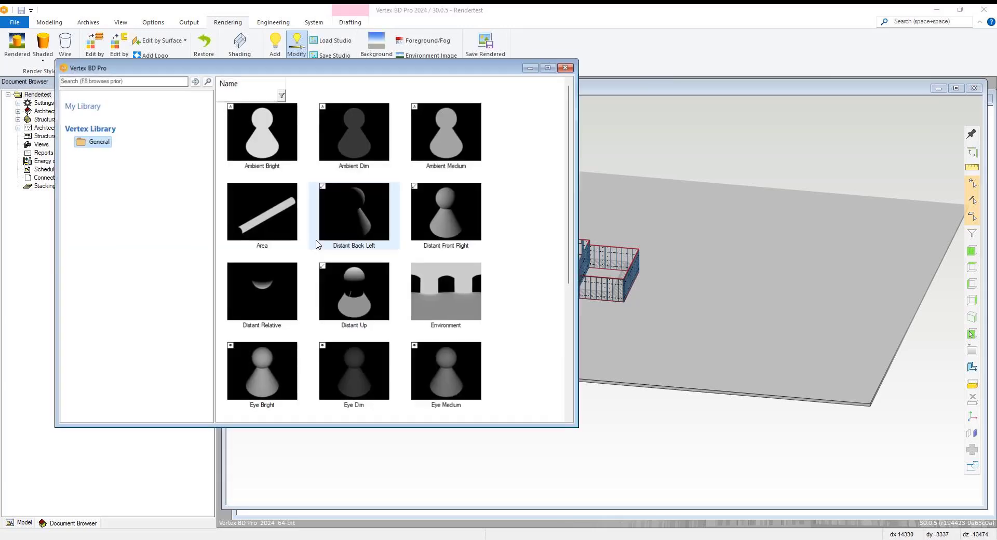
{"action": "double_click", "coordinate": [449, 215]}
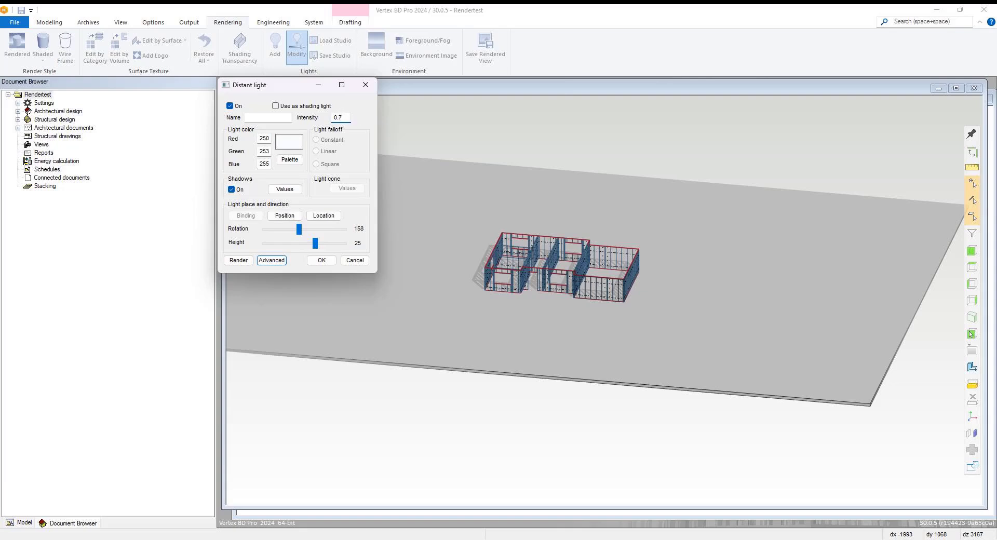
{"action": "left_click", "coordinate": [305, 111]}
{"action": "mouse_move", "coordinate": [297, 230]}
{"action": "left_mouse_down"}
{"action": "mouse_move", "coordinate": [325, 230]}
{"action": "mouse_move", "coordinate": [279, 224]}
{"action": "mouse_move", "coordinate": [294, 230]}
{"action": "left_mouse_up"}
{"action": "left_click", "coordinate": [321, 261]}
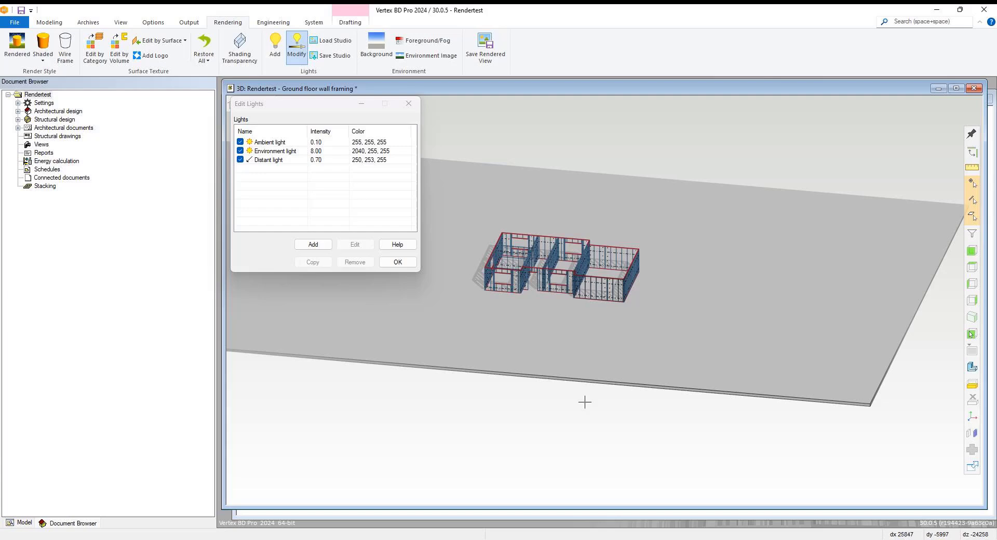
Close the lights list and apply Studio S07 from Scaled Image Backgrounds as the background.
{"action": "left_click", "coordinate": [395, 262]}
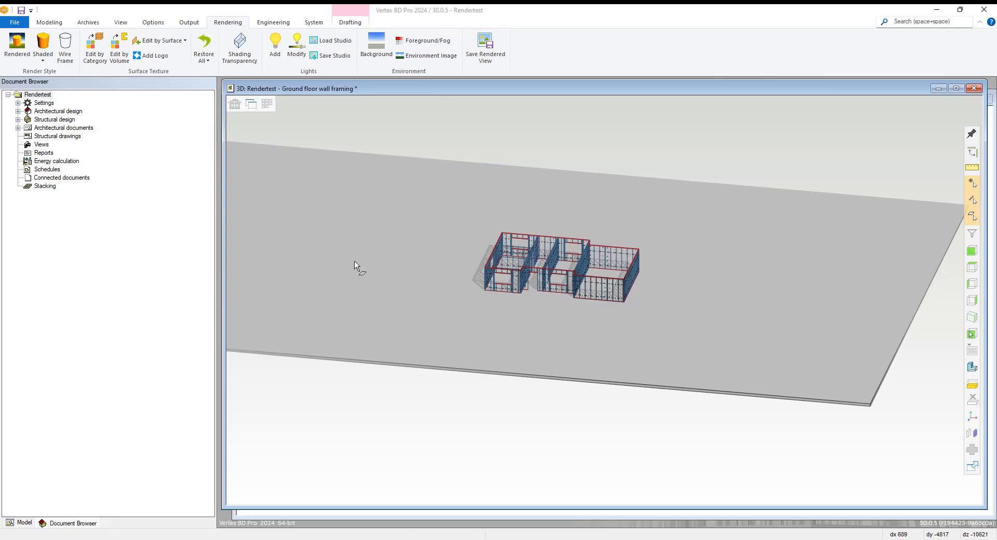
{"action": "left_click", "coordinate": [375, 54]}
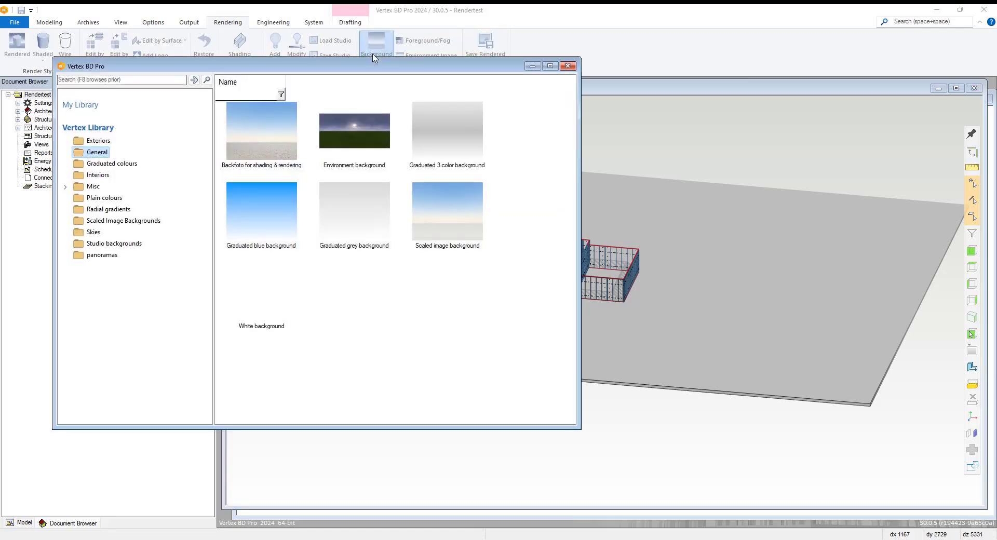
{"action": "left_click", "coordinate": [122, 220]}
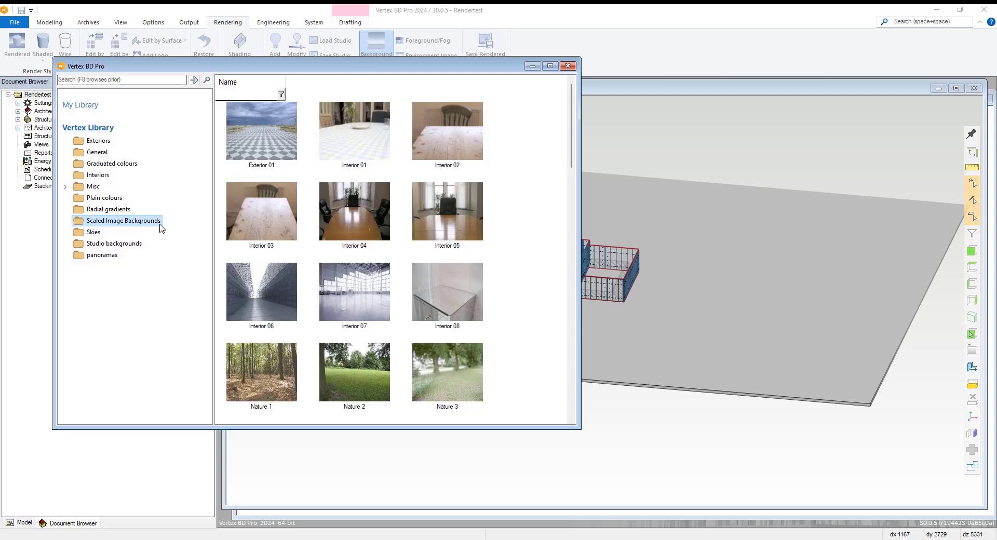
{"action": "scroll", "coordinate": [345, 258], "scroll_direction": "down", "scroll_amount": 15}
{"action": "scroll", "coordinate": [346, 259], "scroll_direction": "down", "scroll_amount": 3}
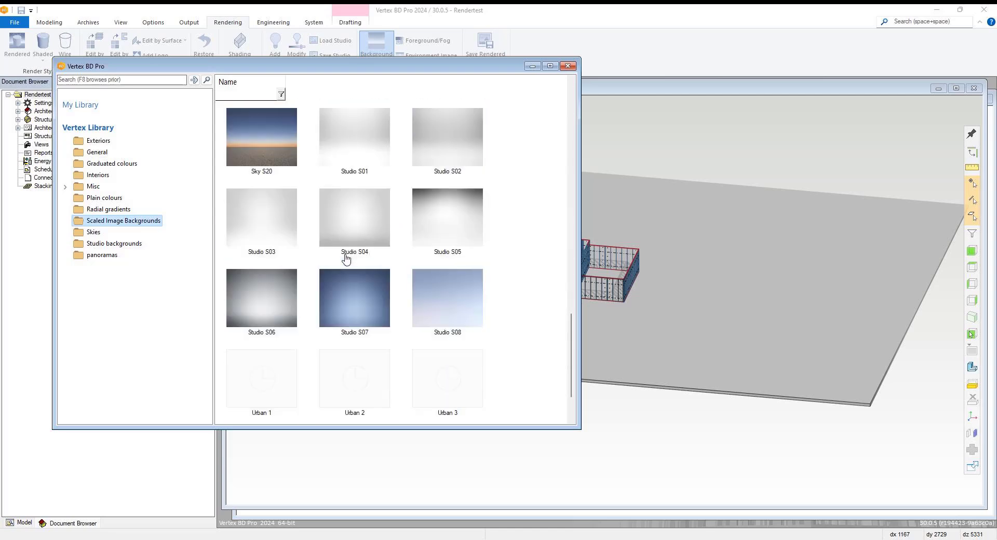
{"action": "double_click", "coordinate": [342, 294]}
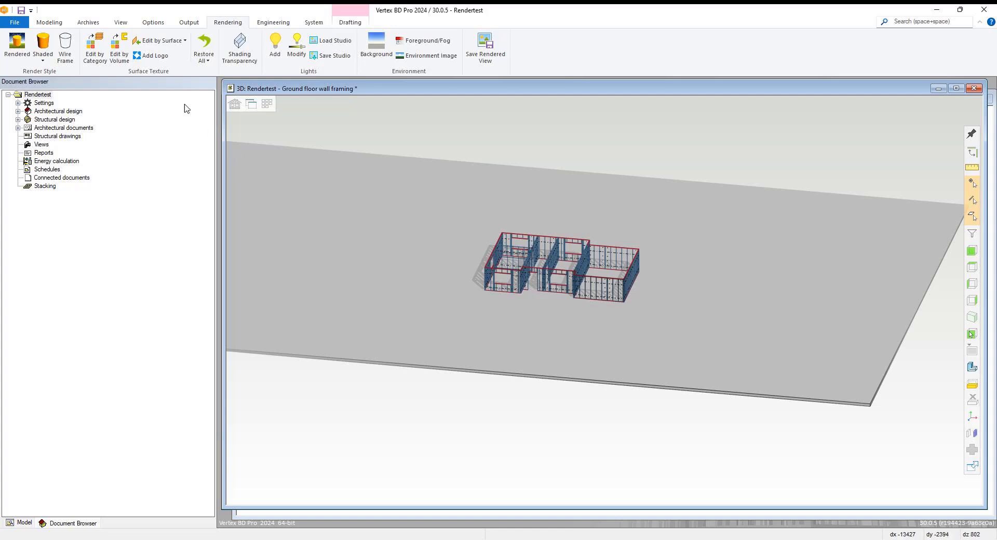
Switch to Walk Through perspective and walk in close to the ground-floor wall framing.
{"action": "left_click", "coordinate": [124, 24]}
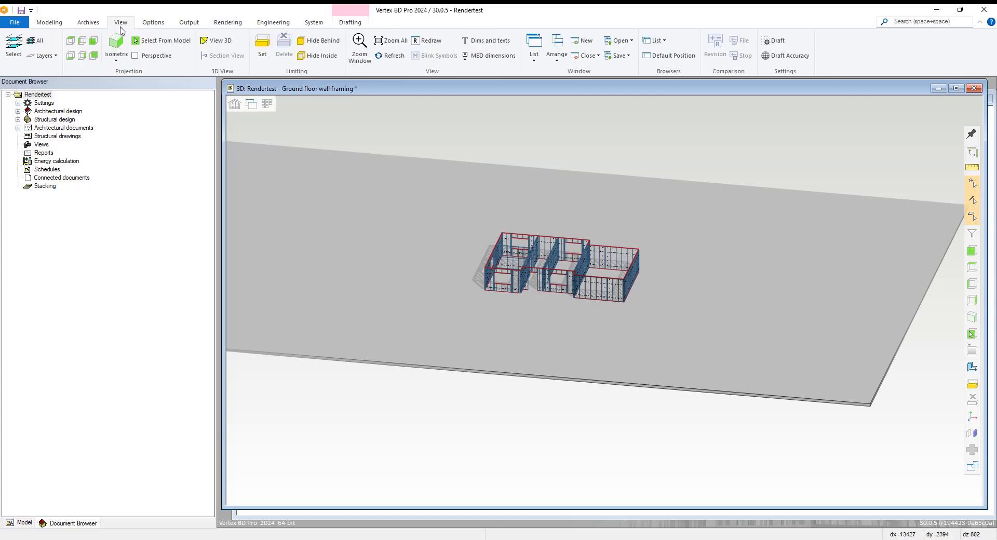
{"action": "left_click", "coordinate": [116, 60]}
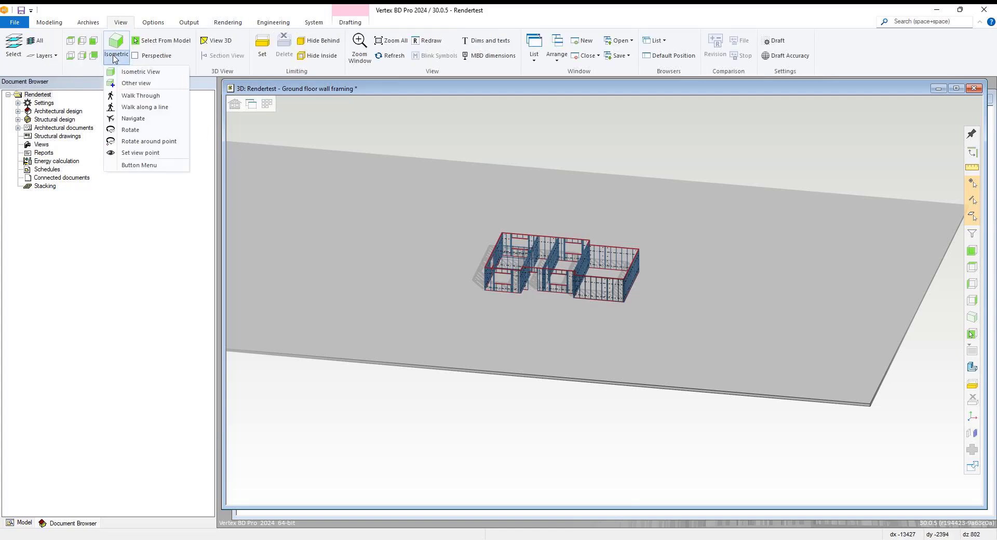
{"action": "left_click", "coordinate": [126, 95]}
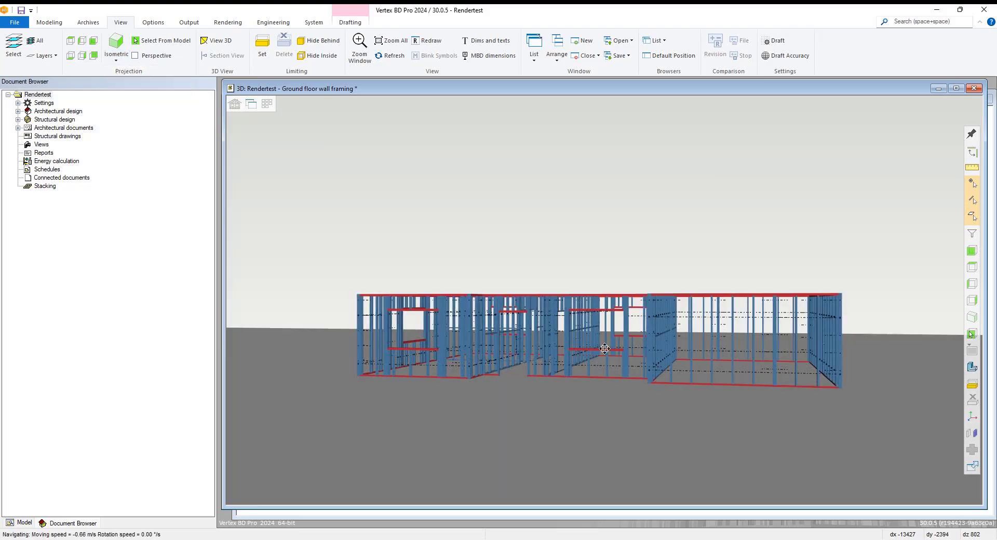
{"action": "left_click_drag", "start_coordinate": [606, 319], "coordinate": [643, 266]}
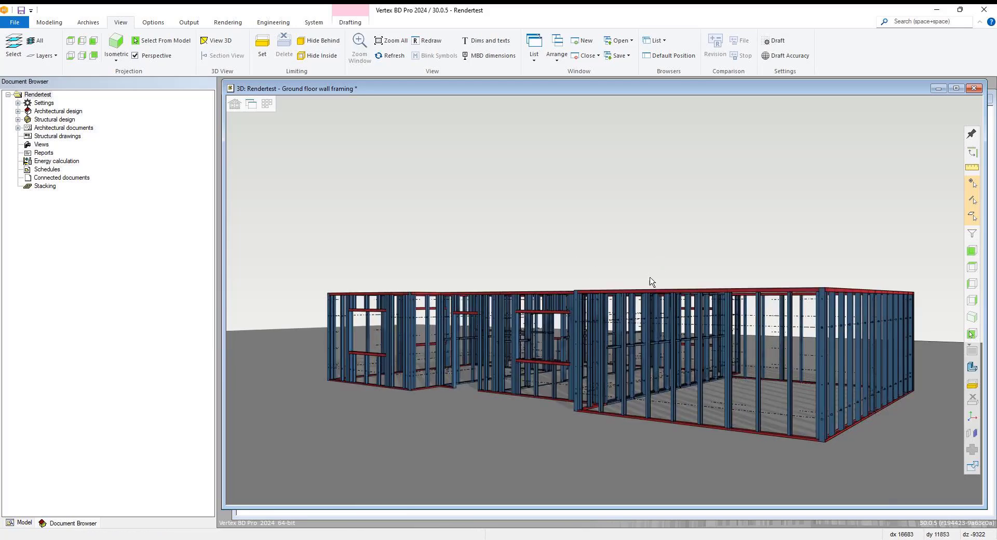
{"action": "middle_click_drag", "start_coordinate": [648, 328], "coordinate": [644, 323]}
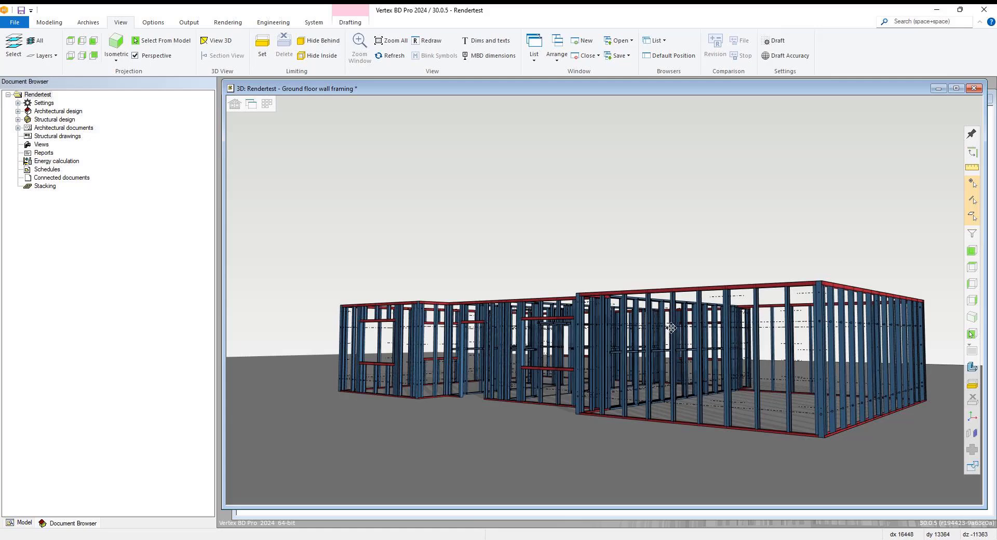
{"action": "middle_click_drag", "start_coordinate": [673, 333], "coordinate": [661, 366]}
{"action": "left_click", "coordinate": [227, 22]}
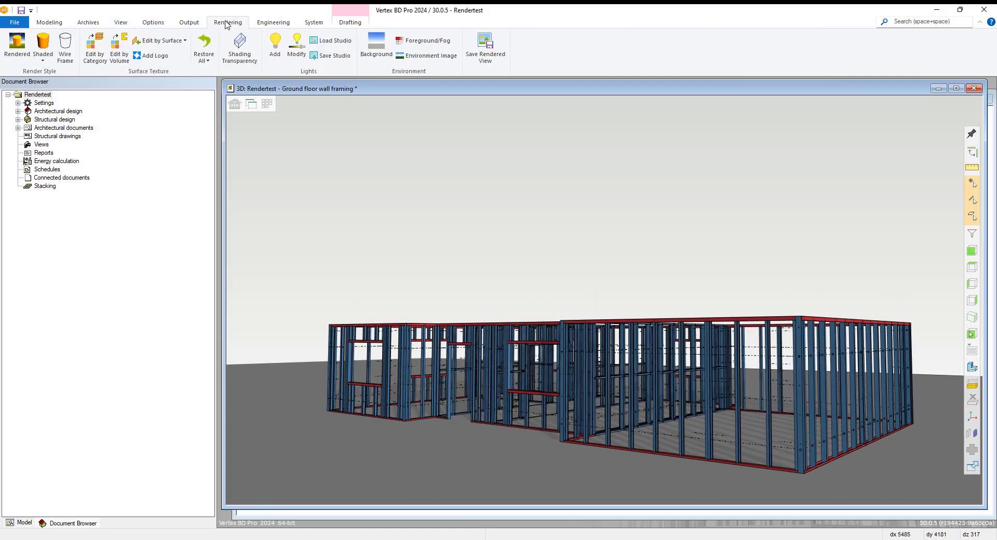
Set the render size to 3840 x 2160, independent of window size, with 200 samples.
{"action": "left_click", "coordinate": [488, 53]}
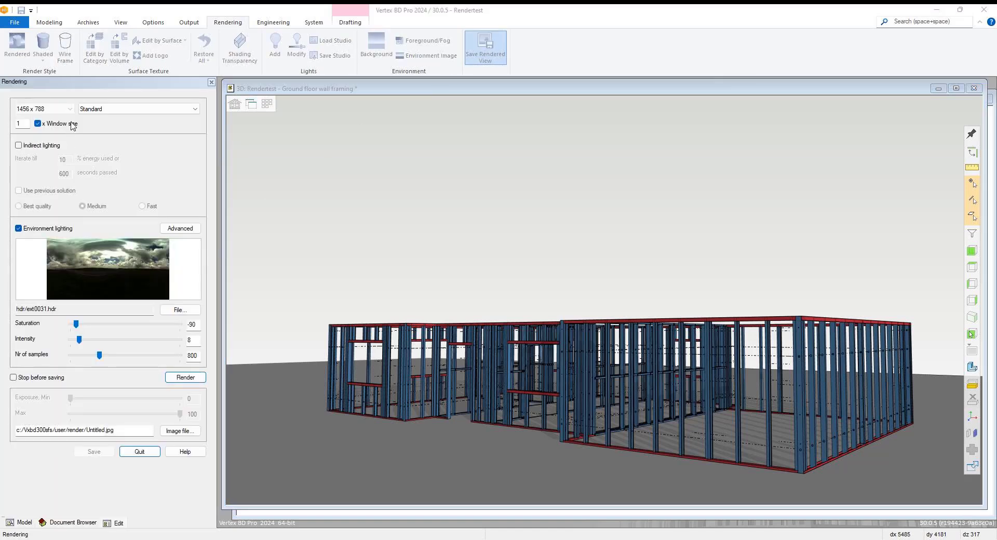
{"action": "left_click", "coordinate": [73, 125]}
{"action": "left_click", "coordinate": [70, 109]}
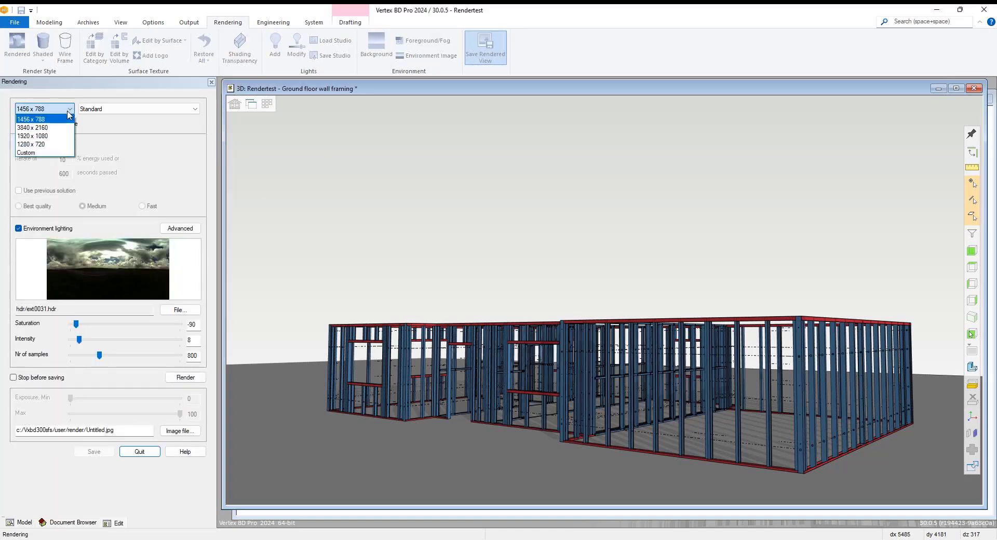
{"action": "left_click", "coordinate": [43, 128]}
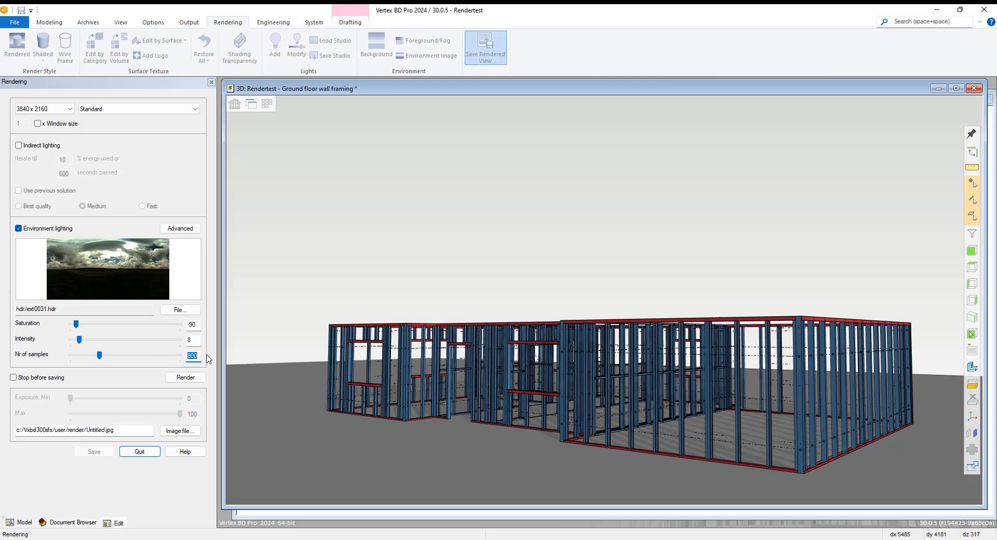
{"action": "type", "text": "2"}
Enter 'test' as the output file name and save the render as a PNG image.
{"action": "left_click_drag", "start_coordinate": [99, 430], "coordinate": [104, 431]}
{"action": "type", "text": "tes"}
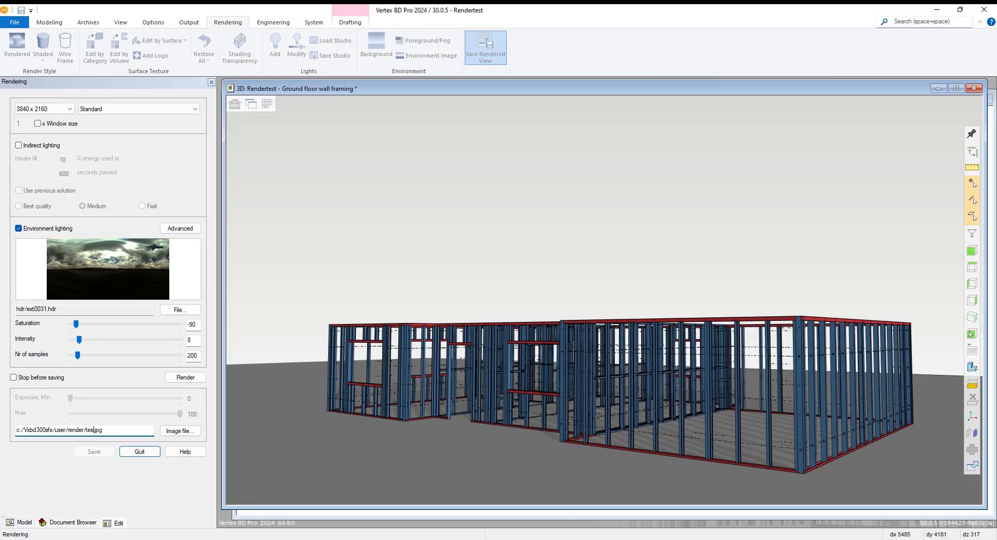
{"action": "type", "text": "t"}
{"action": "key", "text": "End"}
{"action": "left_click", "coordinate": [180, 430]}
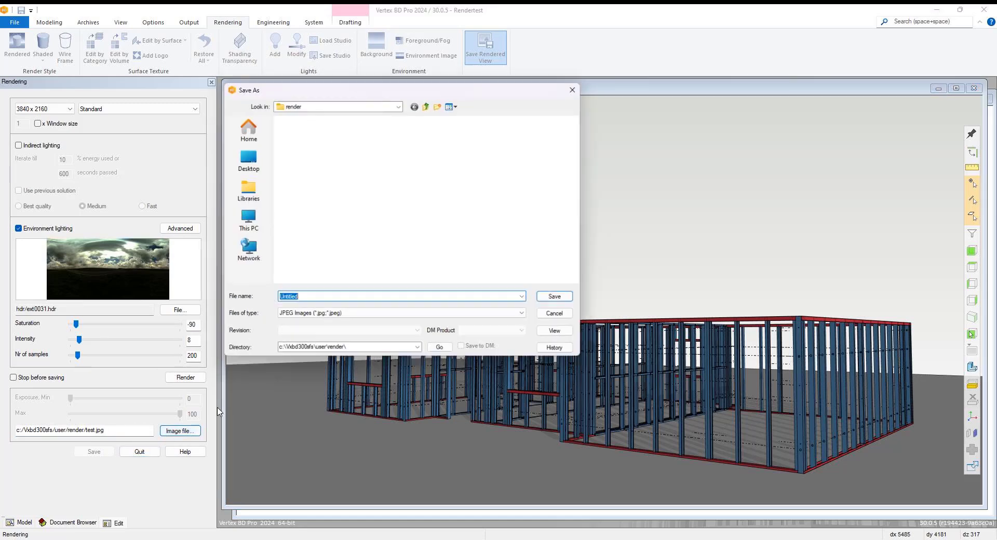
{"action": "left_click", "coordinate": [334, 325]}
{"action": "left_click", "coordinate": [335, 336]}
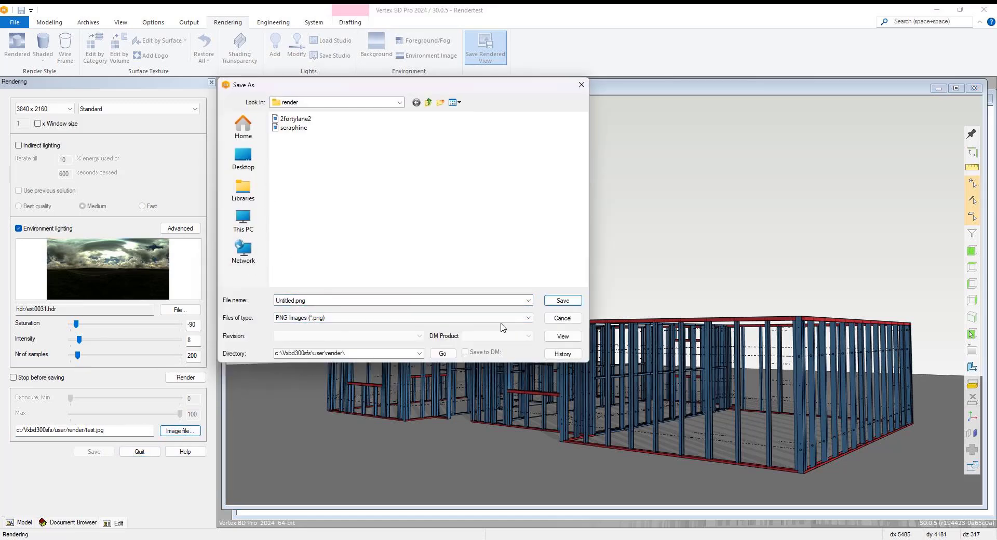
{"action": "left_click", "coordinate": [552, 302]}
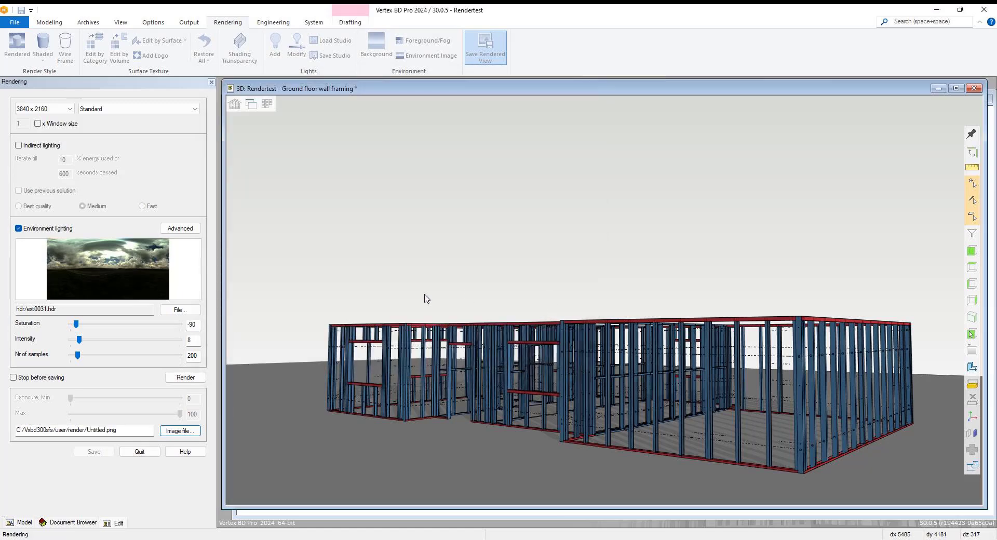
Start the final render of the framed ground-floor walls with studio lighting on the blue studio background.
{"action": "left_click", "coordinate": [187, 377]}
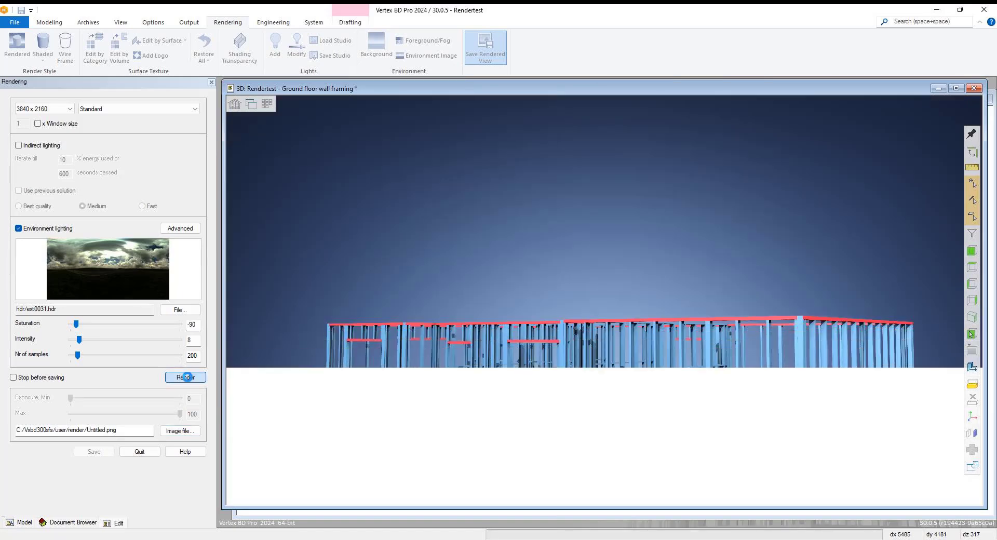